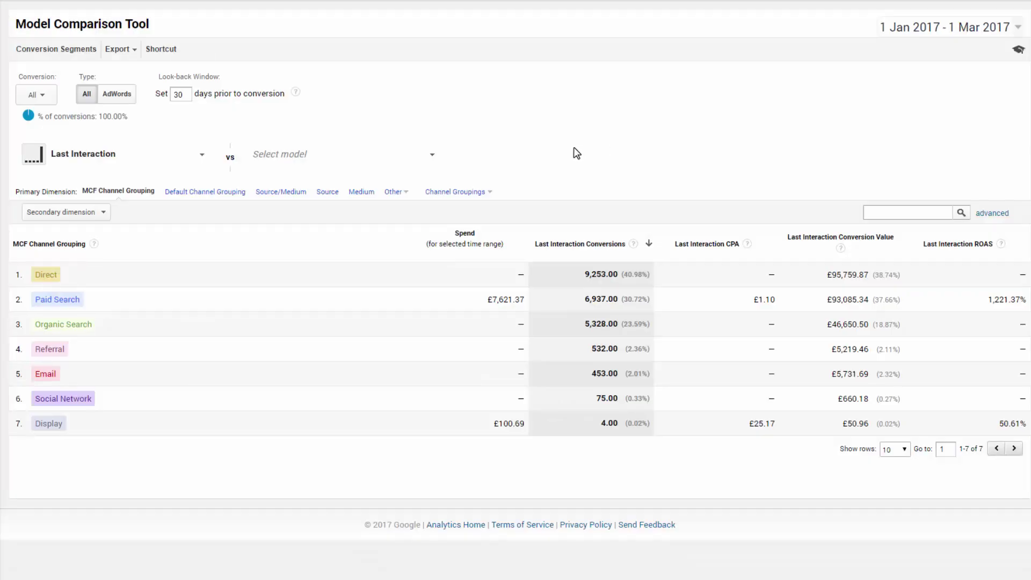
- Create a new custom model named 'Example Model' based on Position Based
left_click(433, 160)
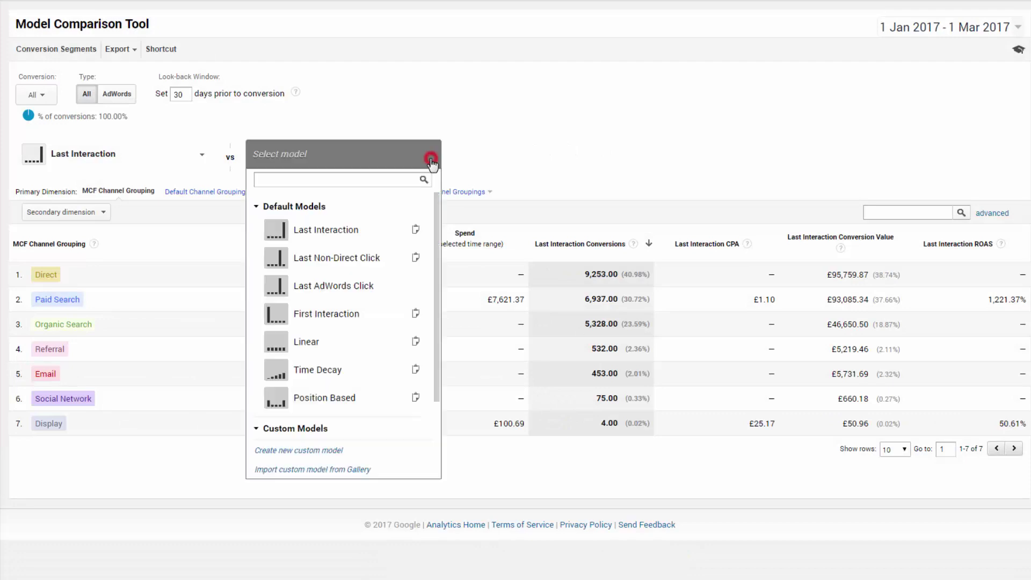
left_click(299, 451)
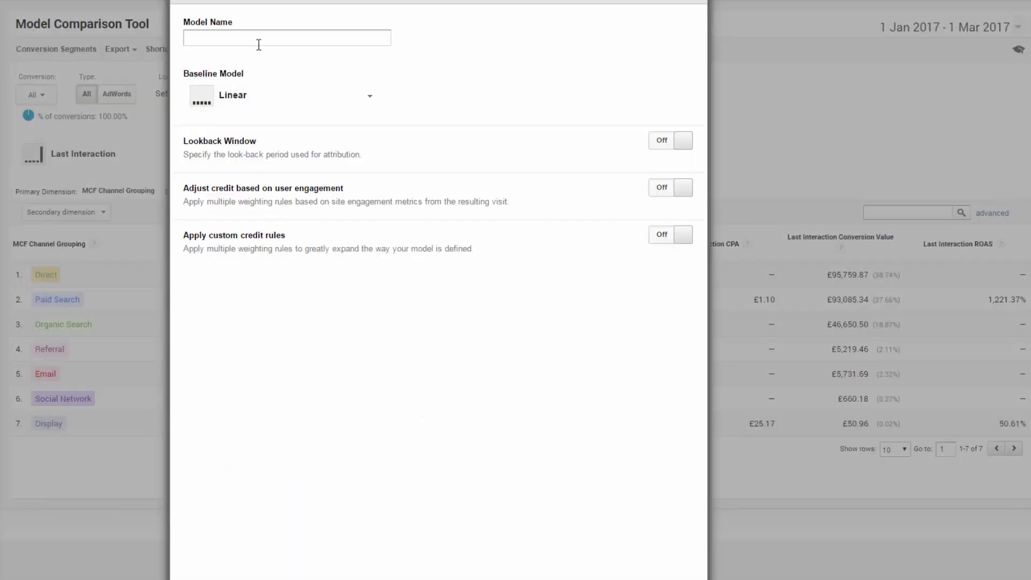
left_click(252, 38)
type("Example Model")
left_click(359, 98)
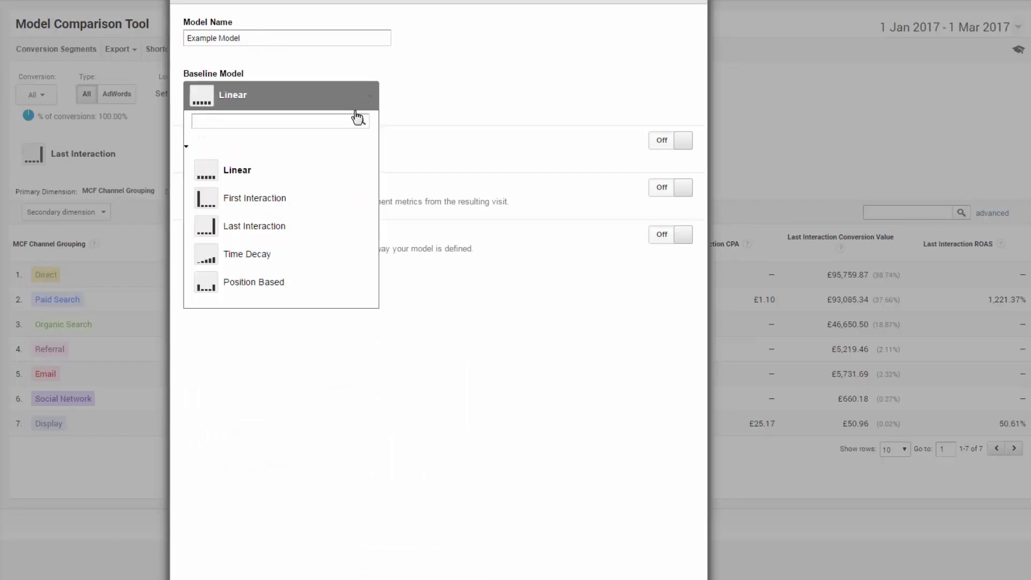
left_click(285, 283)
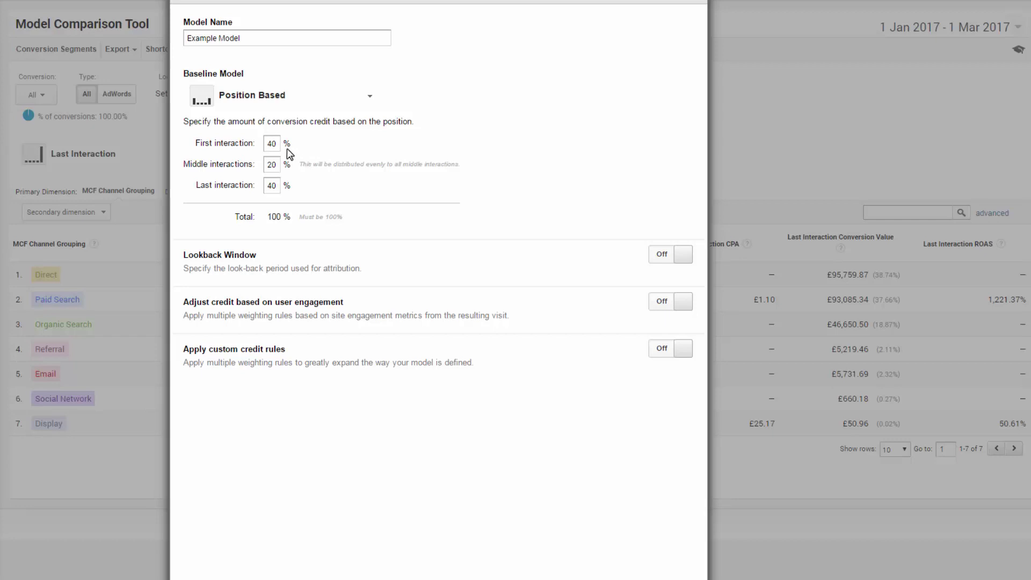
- Set the credit split to 20% first, 40% middle and 40% last interaction
left_click_drag(277, 144, 249, 144)
key("Tab")
type("40")
key("Tab")
left_click(525, 166)
- Switch the lookback window on and select its default 90-day value for replacement
left_click(624, 99)
left_click(683, 256)
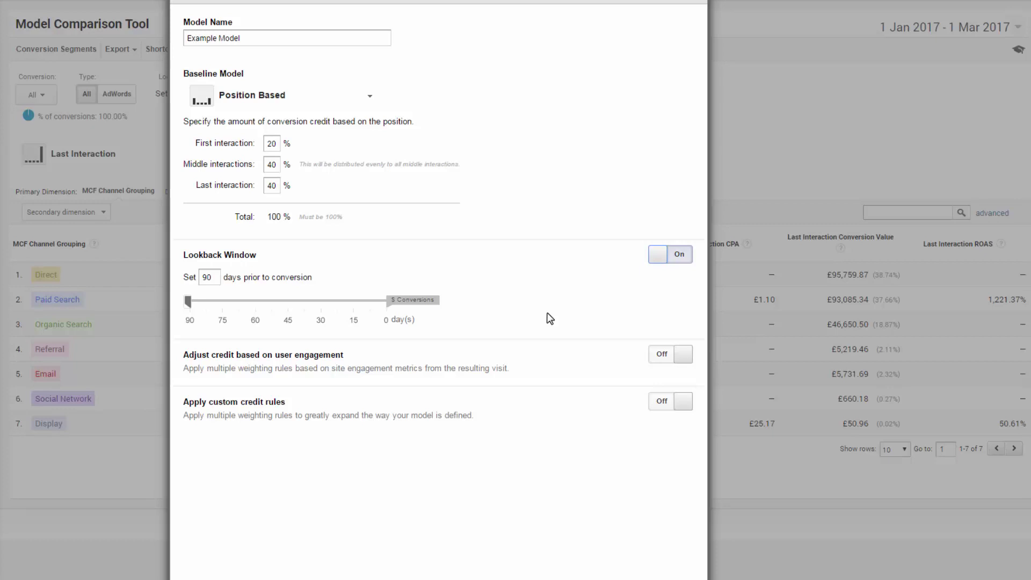
double_click(210, 277)
- Set the lookback to 45 days and adjust engagement credit by page depth
type("45")
left_click(529, 234)
left_click(674, 357)
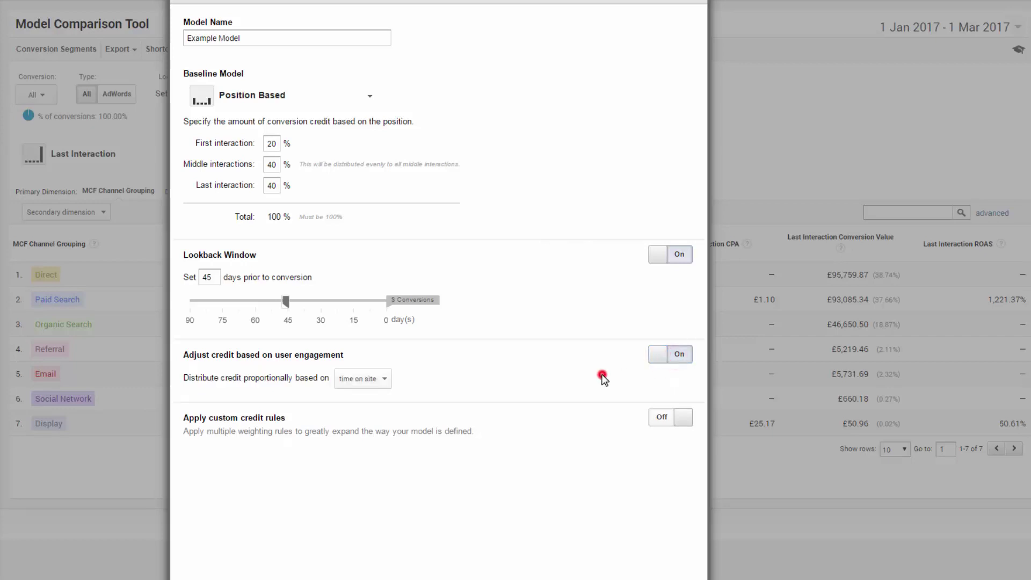
left_click(357, 379)
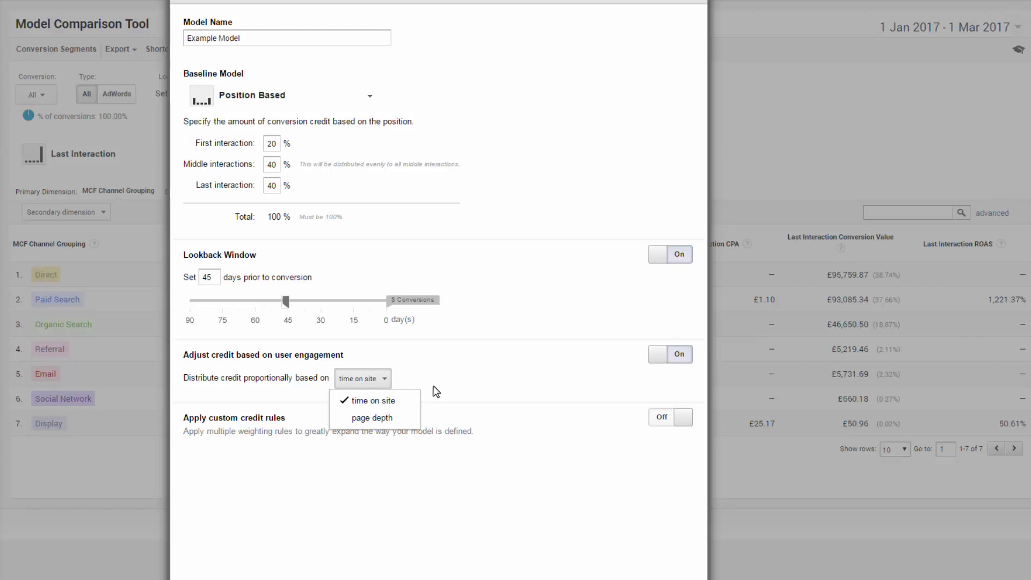
left_click(394, 417)
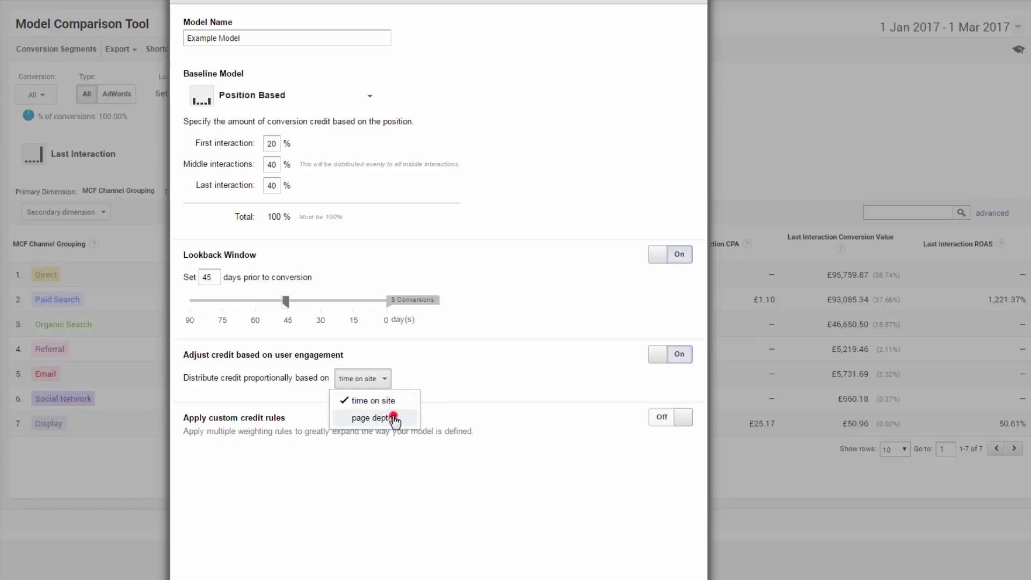
left_click(563, 416)
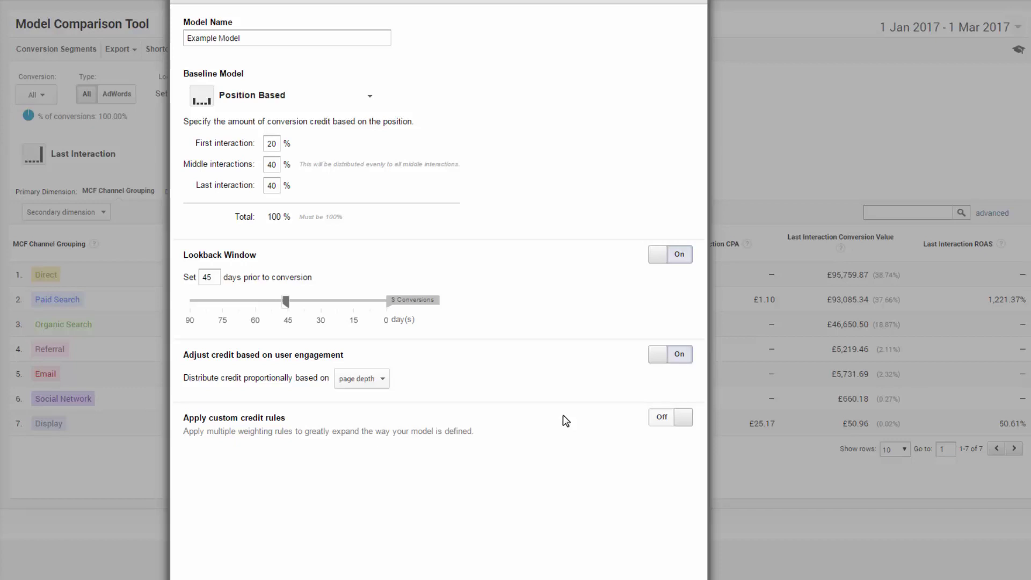
- Enable custom credit rules and base the first rule on Interaction Type
left_click(680, 420)
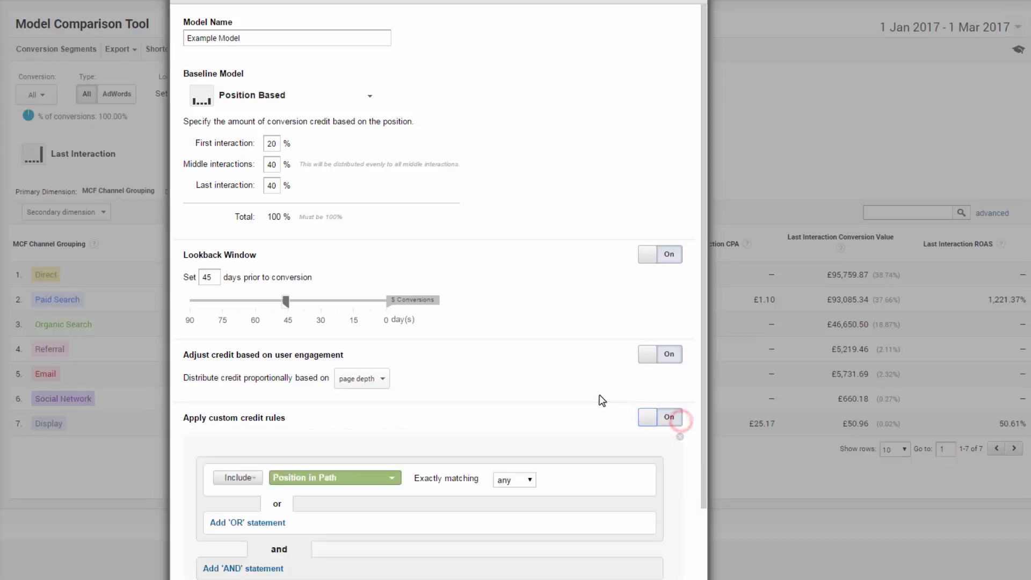
scroll(597, 394, "down", 2)
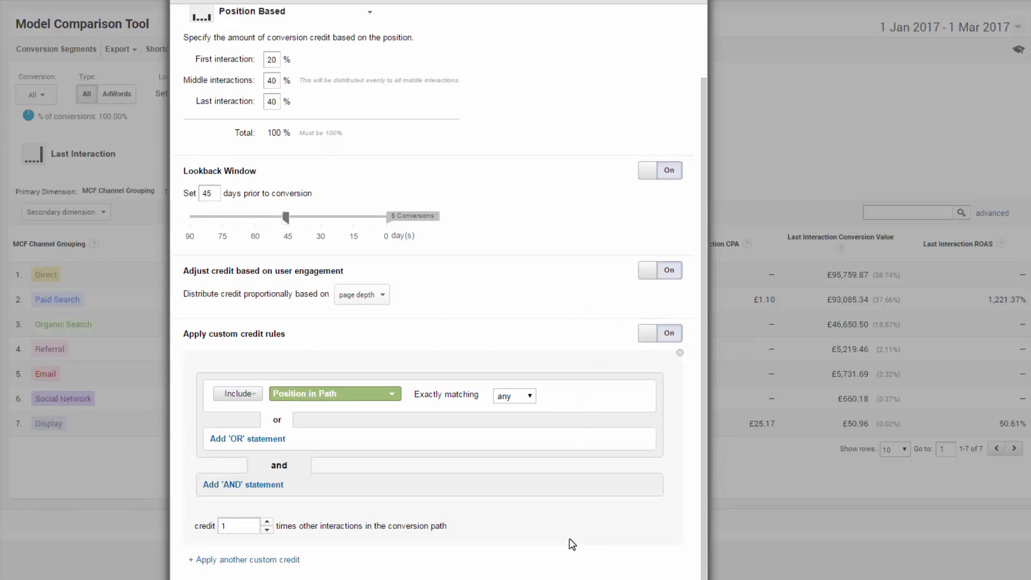
left_click(358, 404)
type("interac")
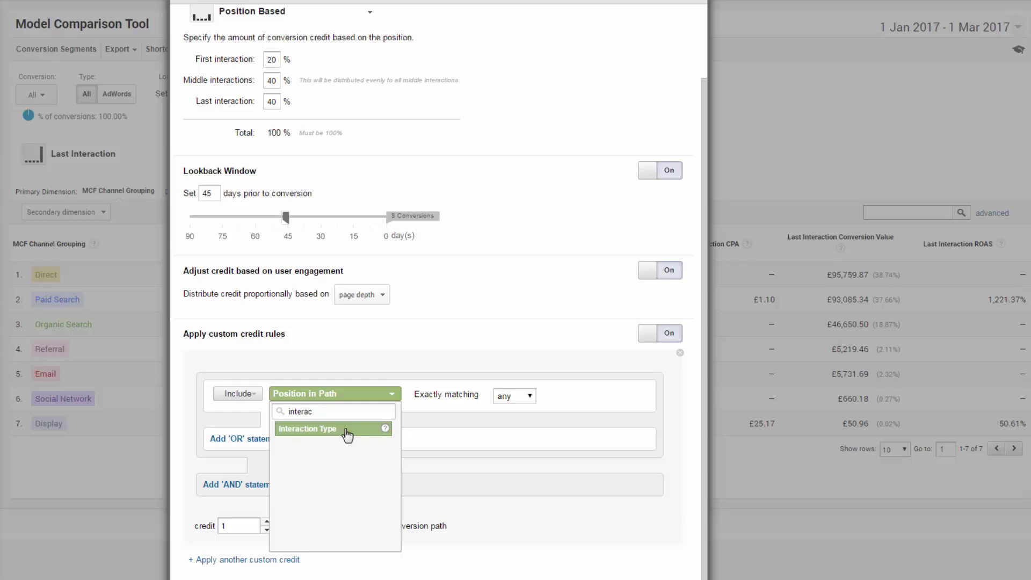
left_click(347, 430)
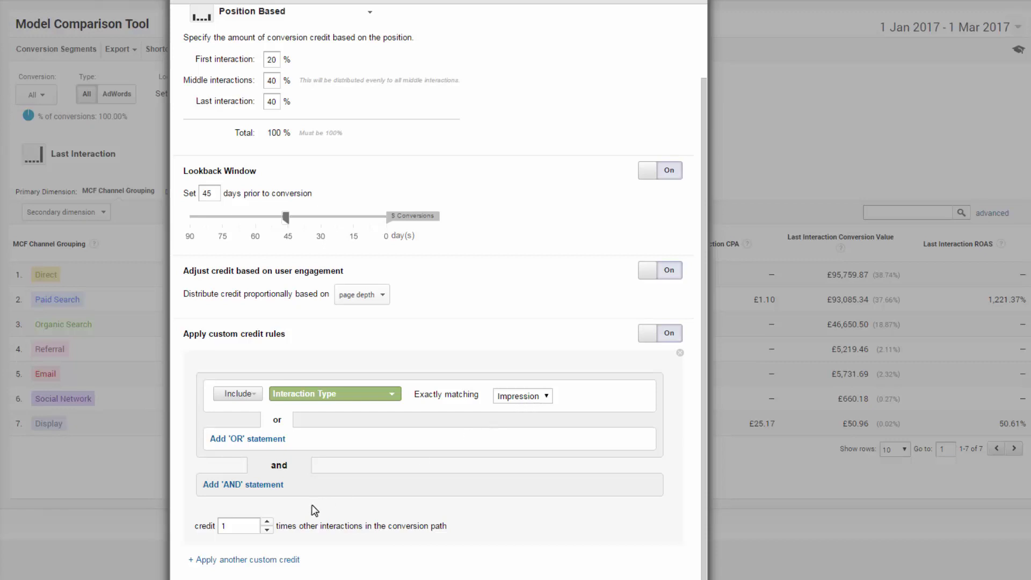
left_click(243, 524)
- Give the first rule 1.2 credit and add a second rule matching last position
type("2")
left_click(274, 560)
scroll(438, 521, "down", 4)
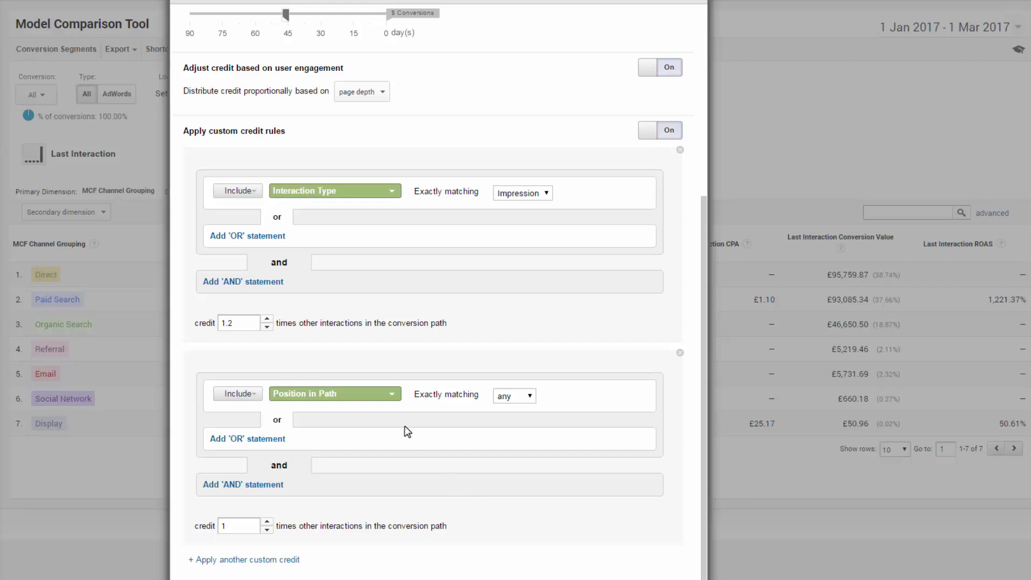
left_click(356, 397)
left_click(357, 397)
left_click(517, 399)
left_click(504, 435)
- Add an AND AdWords Campaign containing 'brand' condition with 0.5 credit, then start a third rule
left_click(257, 486)
left_click(298, 489)
type("adw")
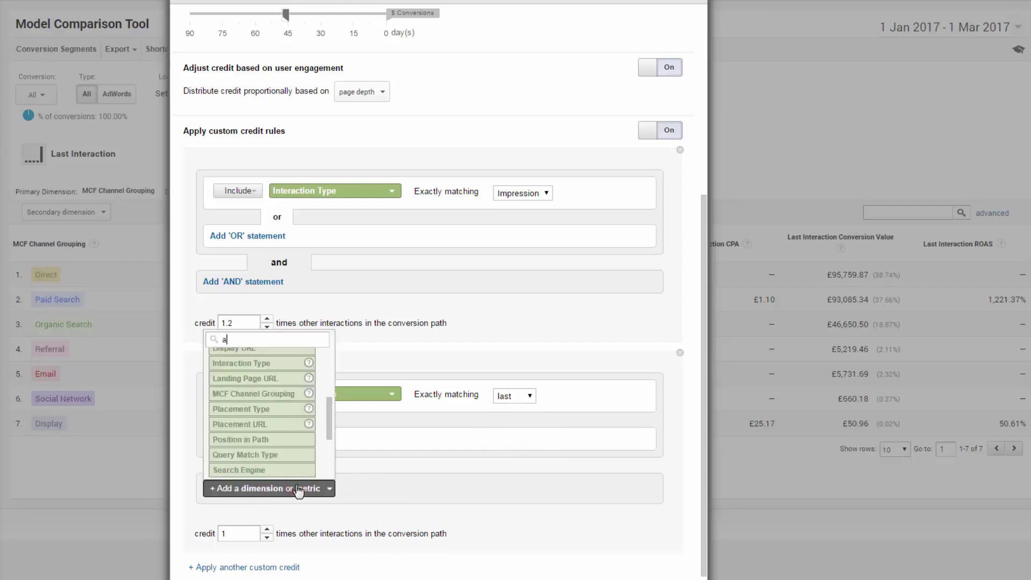
left_click(295, 358)
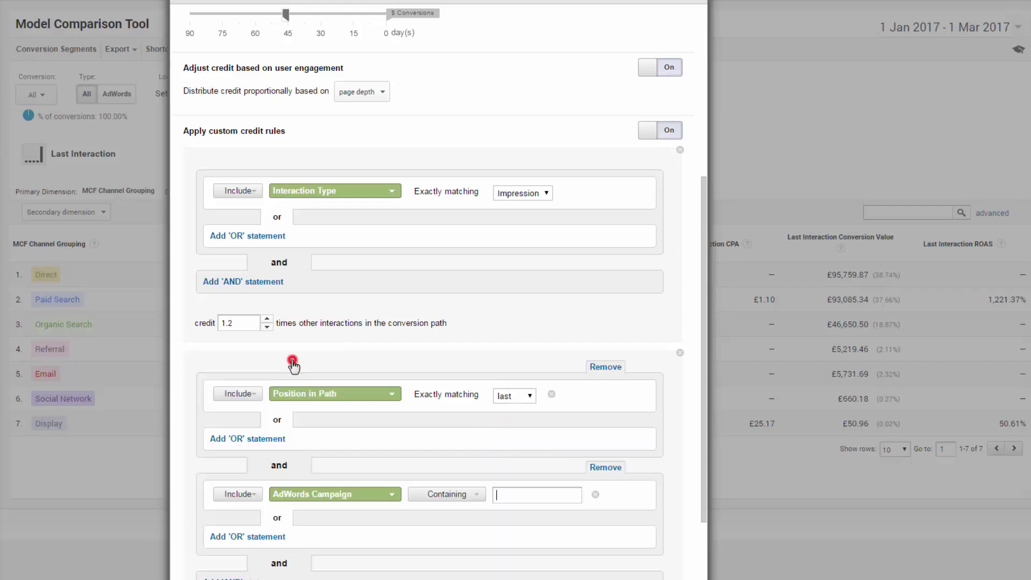
type("brand")
scroll(502, 531, "down", 2)
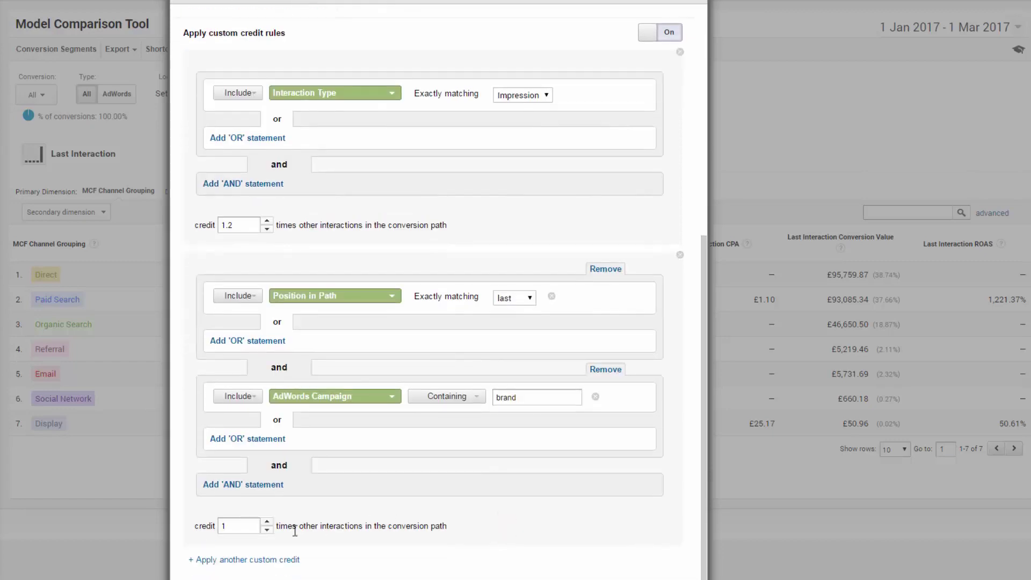
double_click(256, 527)
type("0.5")
left_click(273, 561)
scroll(408, 537, "down", 4)
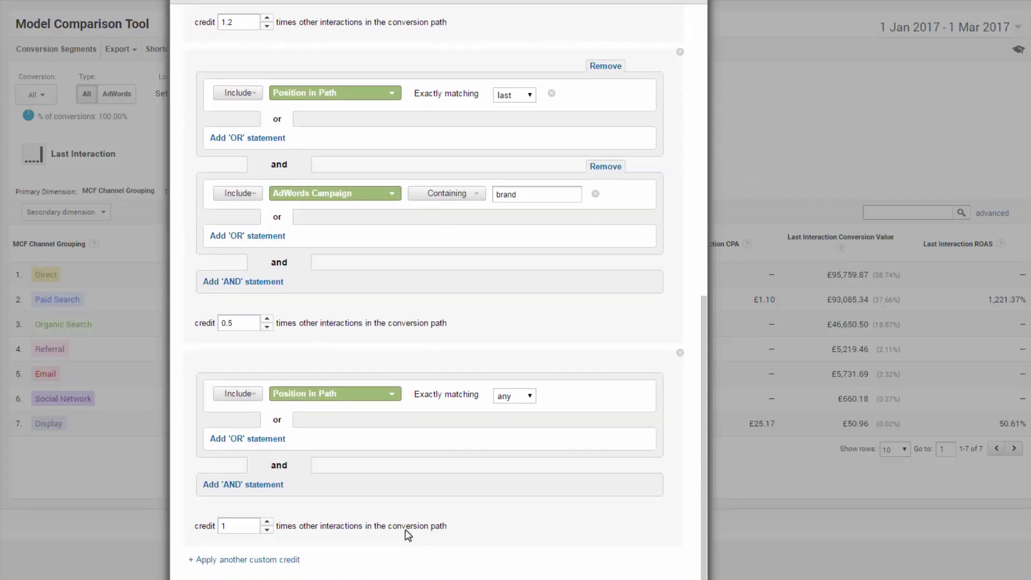
- Set the third rule to last position and add an AND Medium condition
left_click(522, 395)
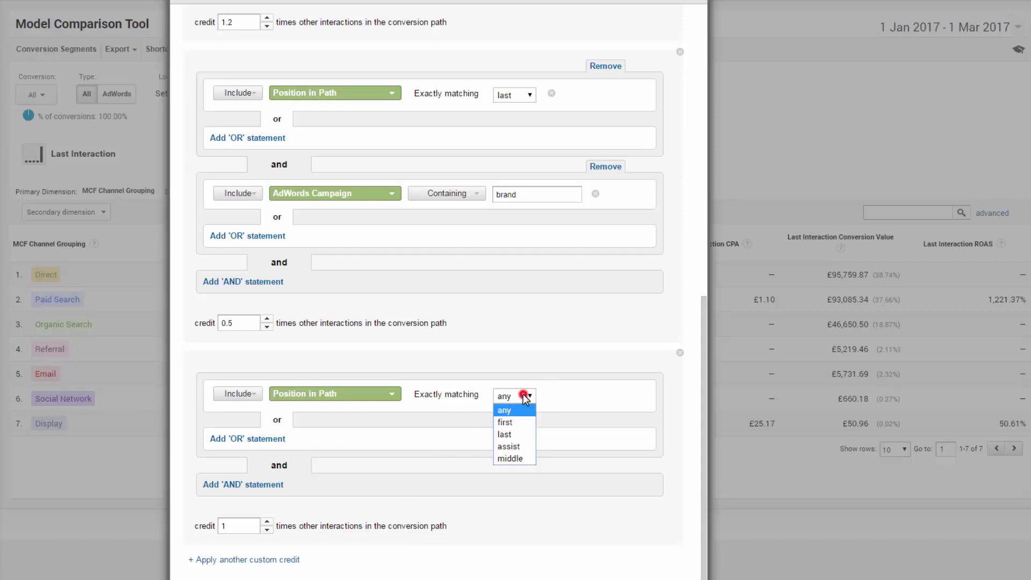
left_click(511, 432)
left_click(264, 485)
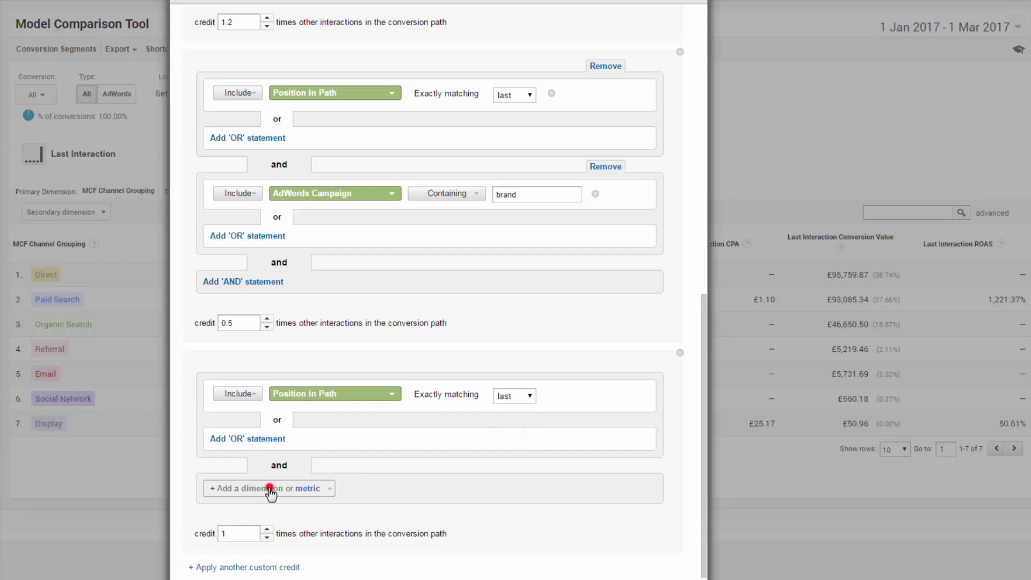
left_click(267, 489)
type("med")
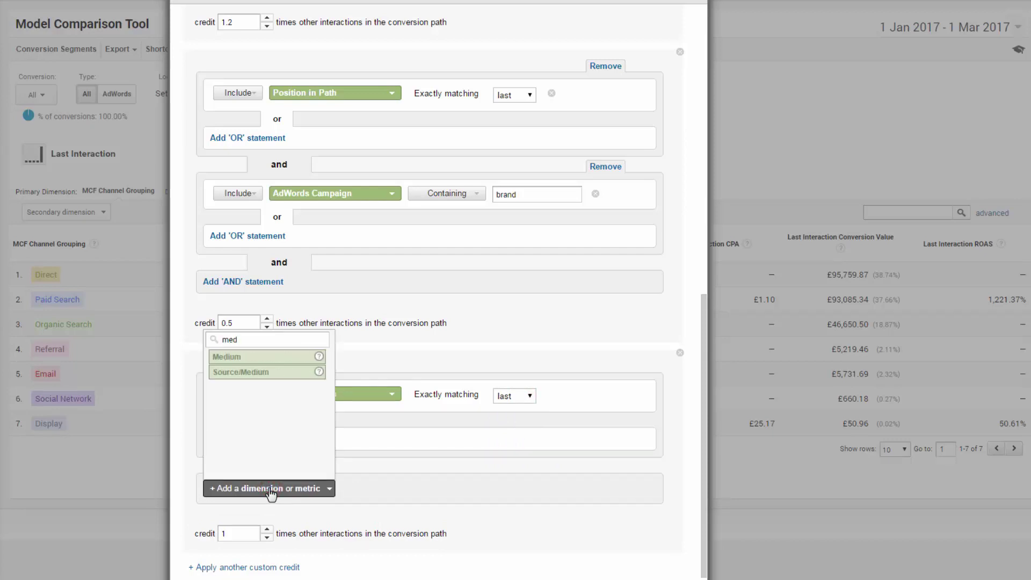
left_click(281, 357)
- Enter 'email' as the medium value and set the credit to 1.5
left_click(525, 488)
type("email")
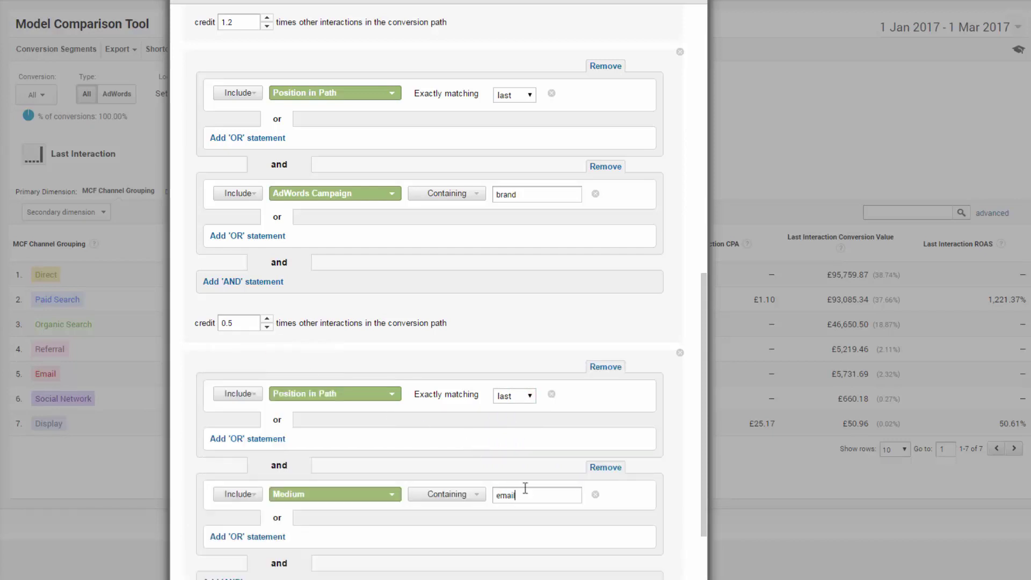
left_click(476, 534)
scroll(477, 534, "down", 1)
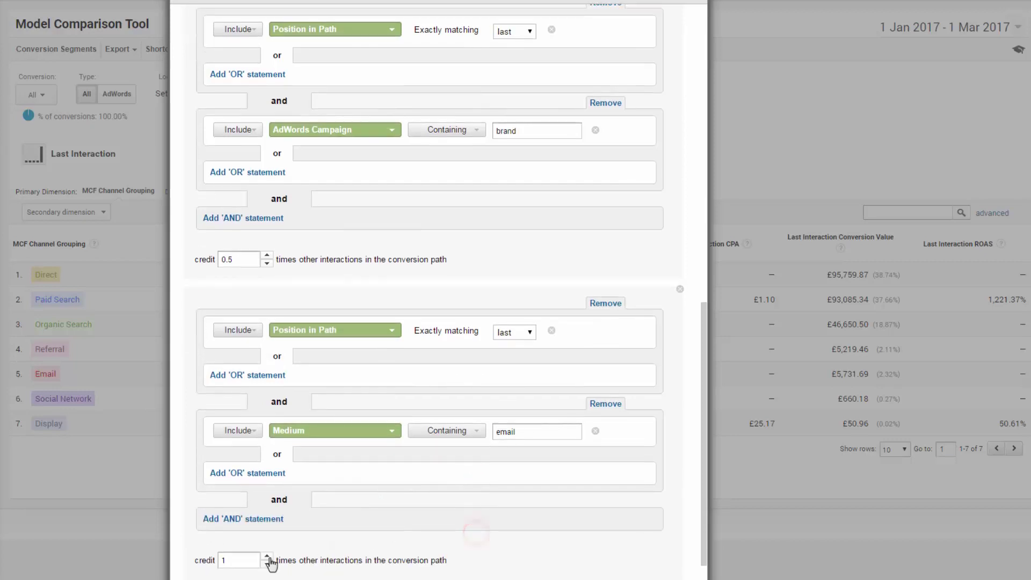
left_click(244, 562)
type(".5")
left_click(490, 557)
scroll(476, 539, "down", 1)
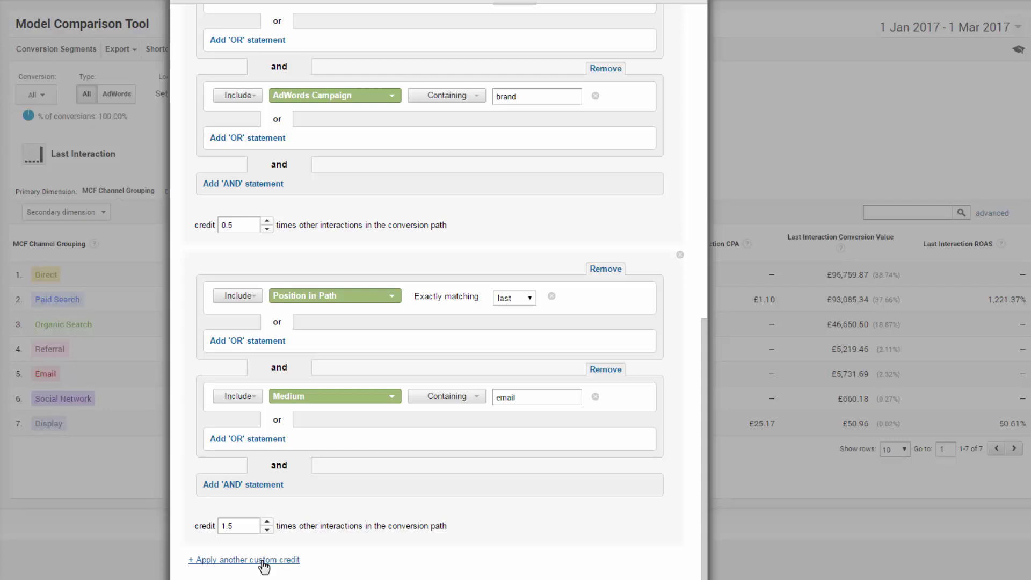
- Add a fourth rule matching last position with an AND Medium condition
left_click(263, 560)
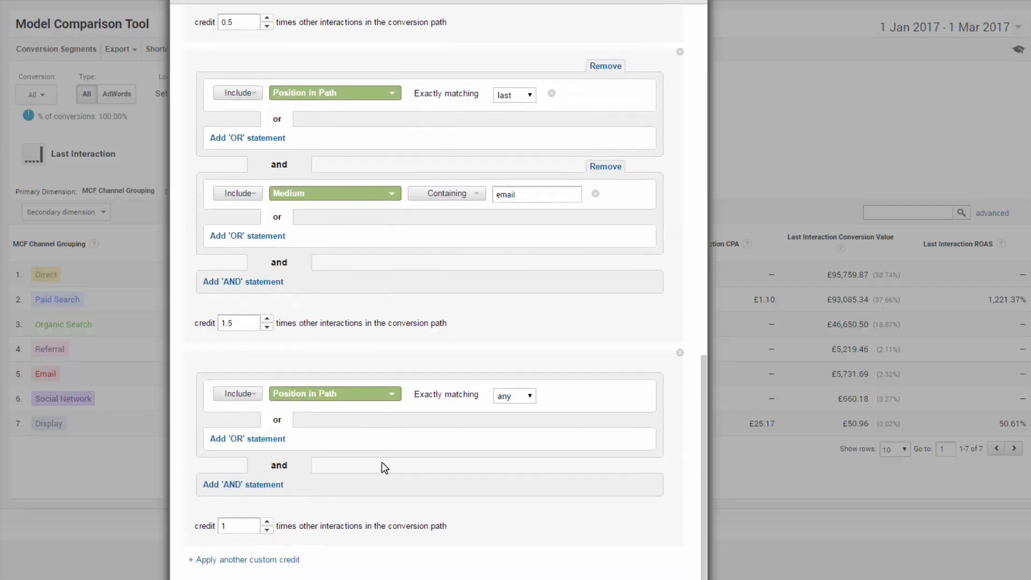
left_click(511, 395)
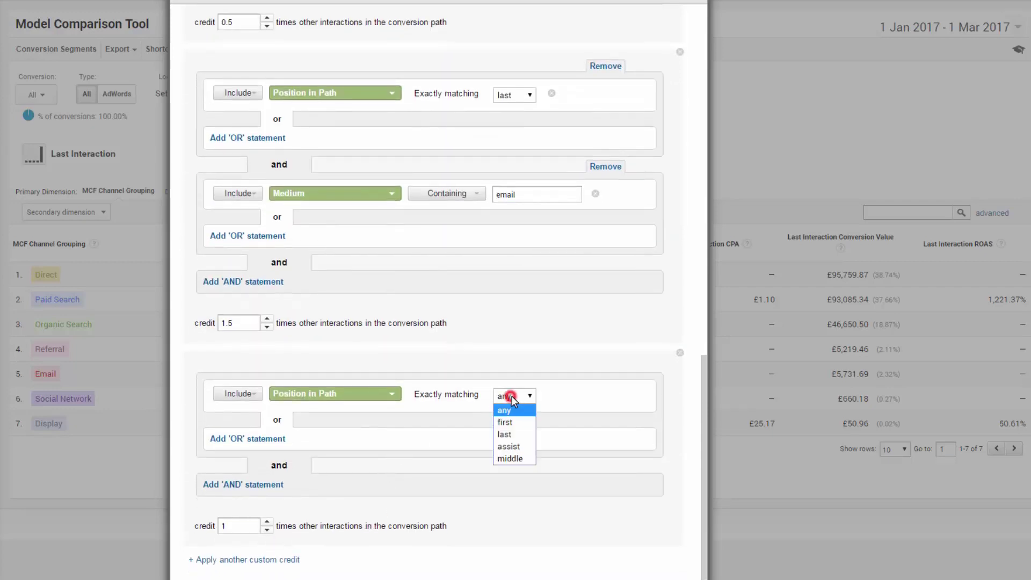
left_click(514, 435)
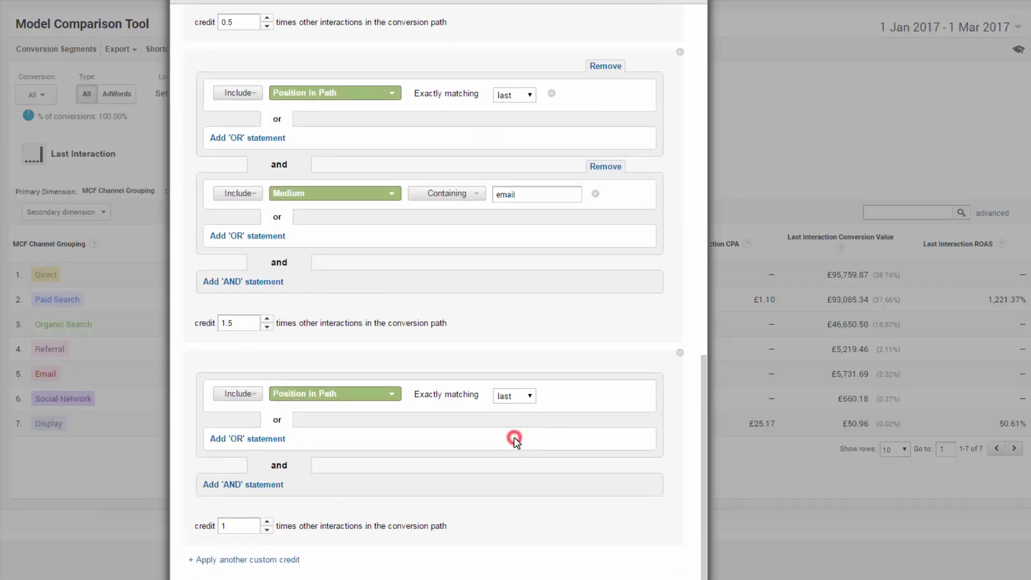
left_click(263, 486)
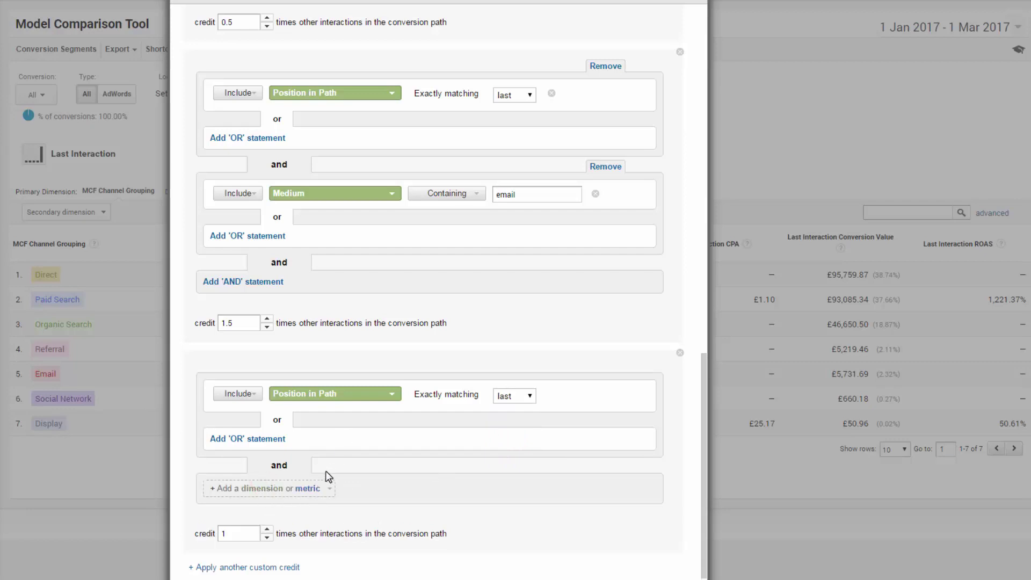
left_click(317, 487)
type("medi")
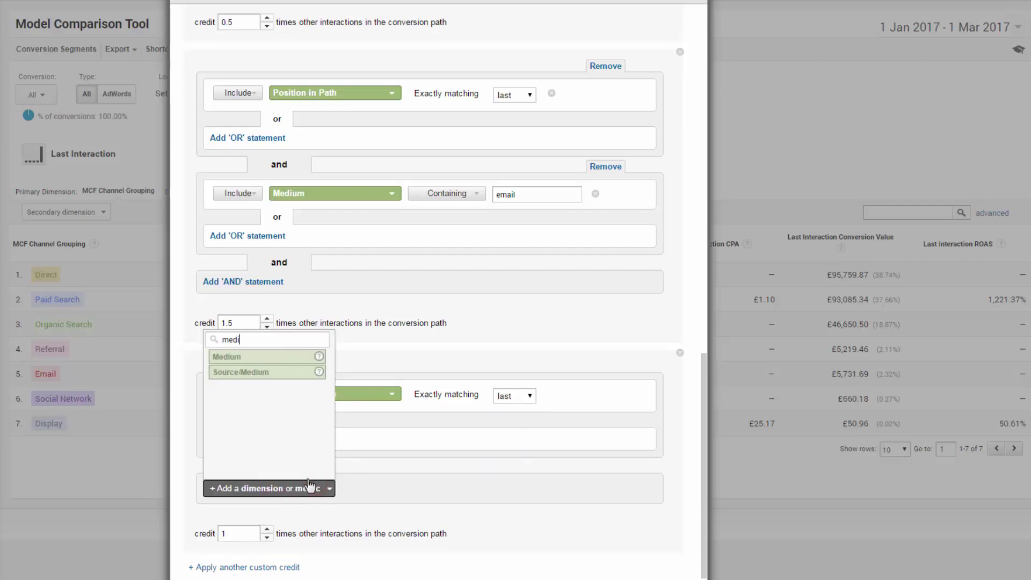
left_click(275, 357)
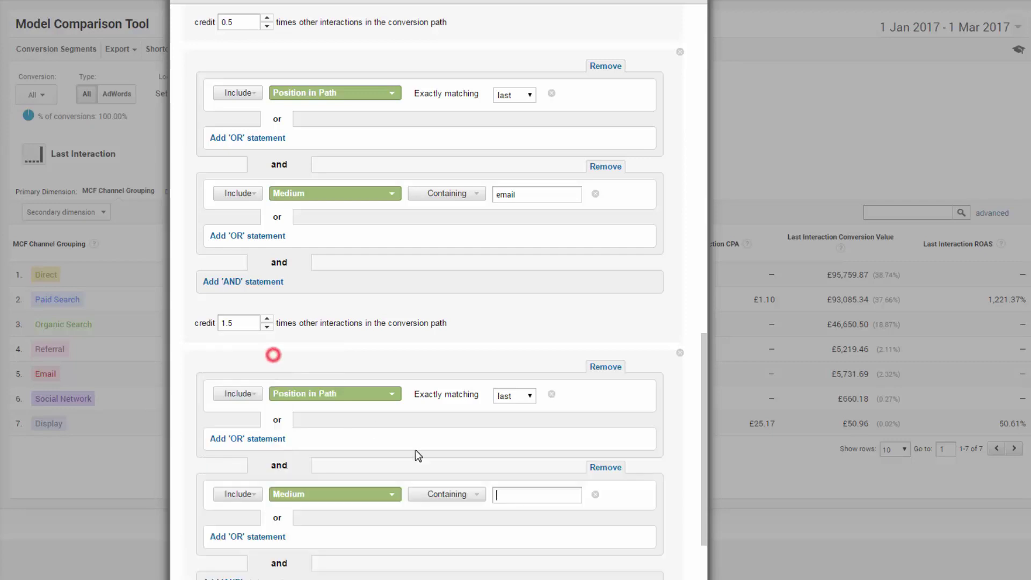
- Enter 'direct' as the medium value and set the credit to 0.5
type("direct")
scroll(547, 542, "down", 1)
scroll(231, 547, "down", 3)
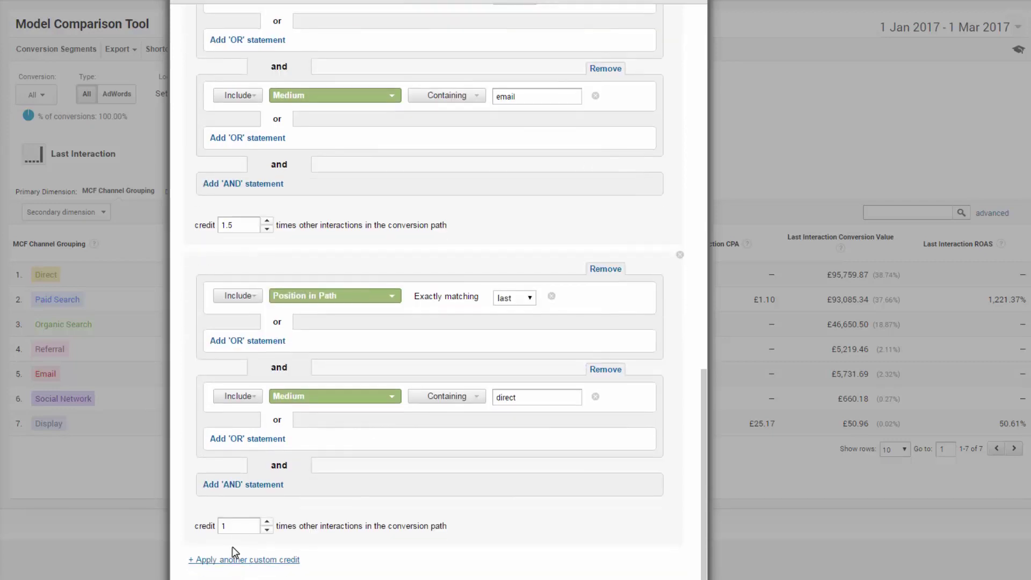
left_click(239, 526)
key("BackSpace")
type("0.5")
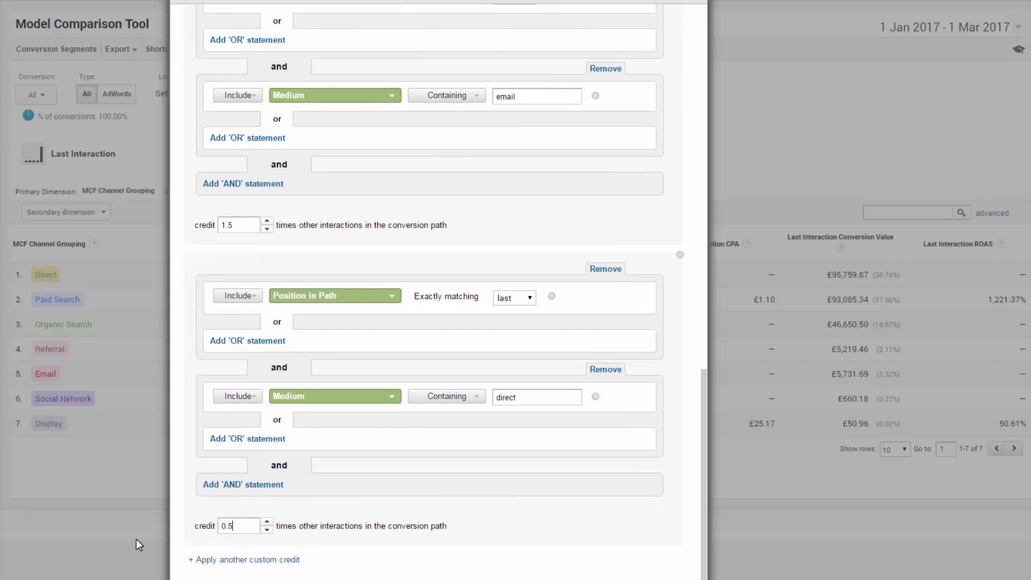